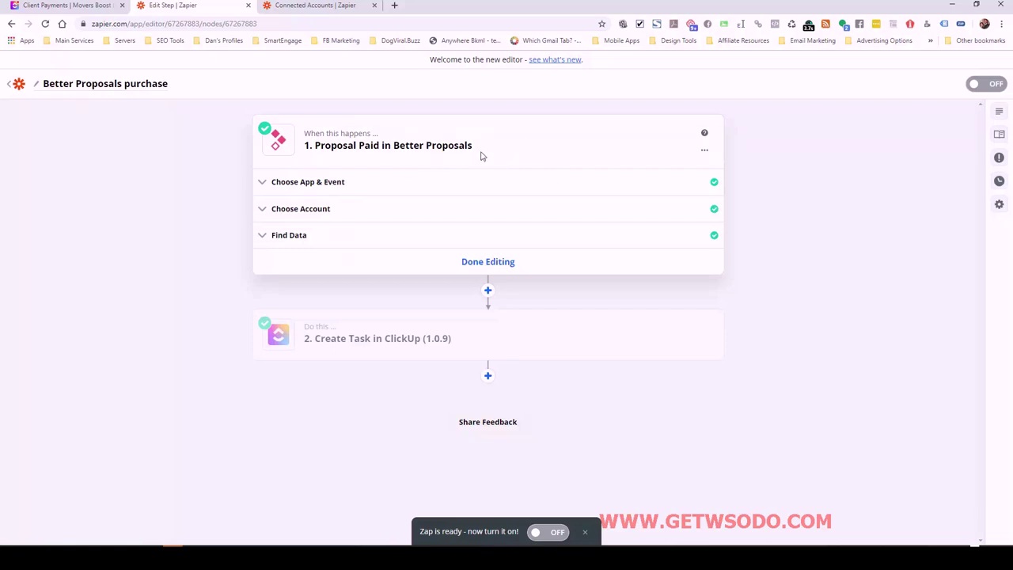
Review the Proposal Paid trigger's app, event, account and Proposal A sample data, and finish editing the trigger.
{"action": "left_click", "coordinate": [343, 187]}
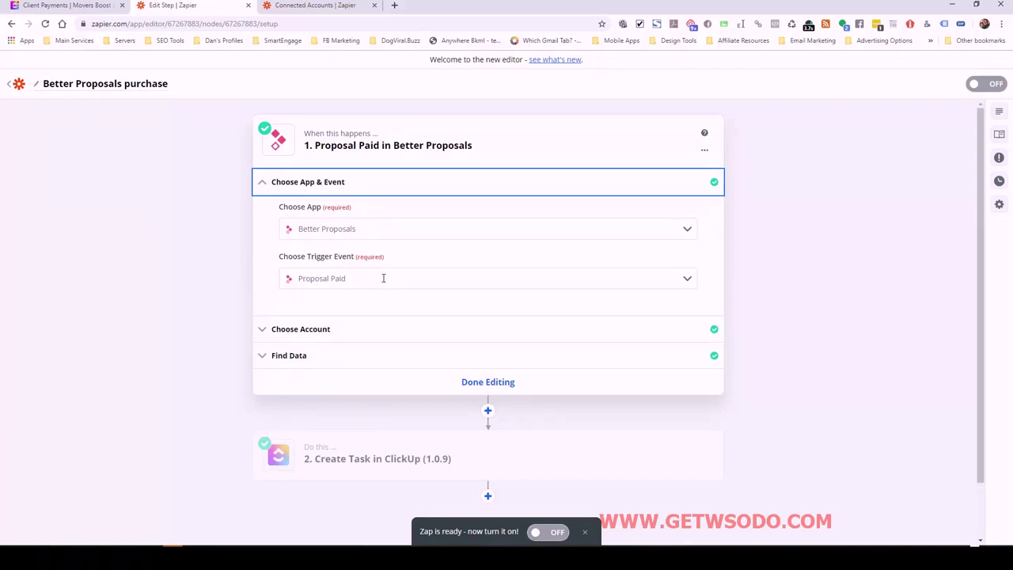
{"action": "left_click", "coordinate": [382, 331]}
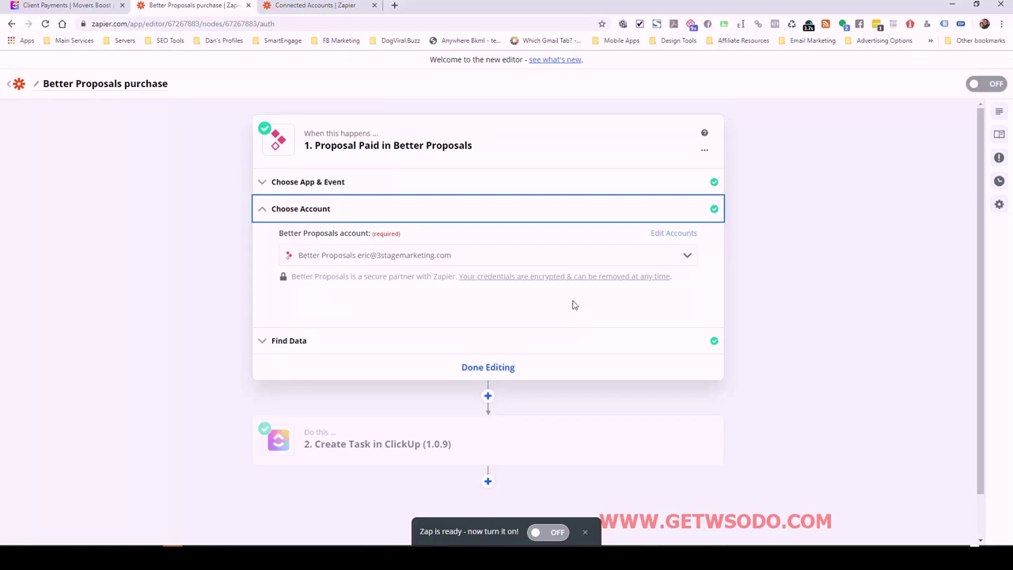
{"action": "left_click", "coordinate": [466, 342]}
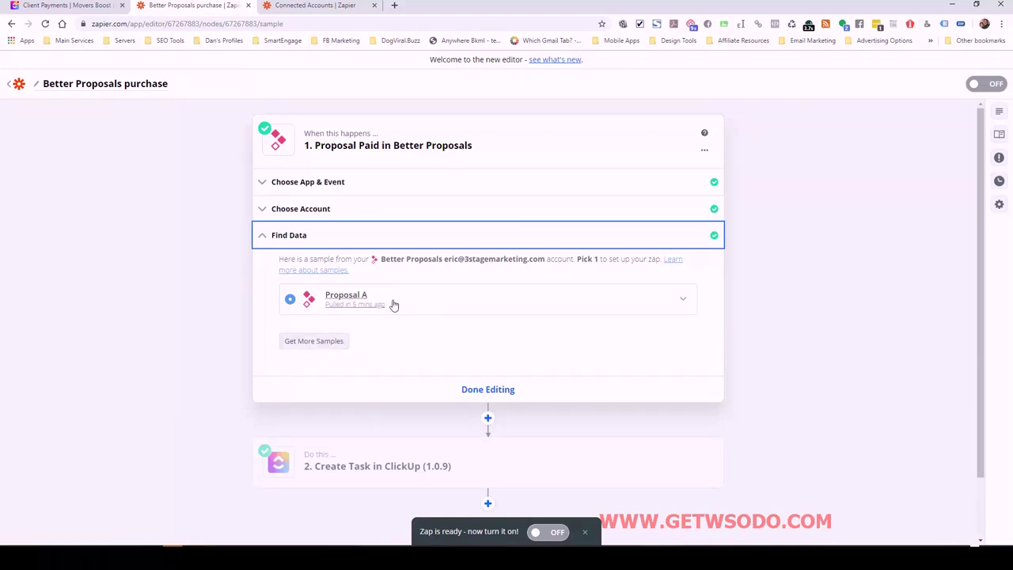
{"action": "left_click", "coordinate": [363, 310]}
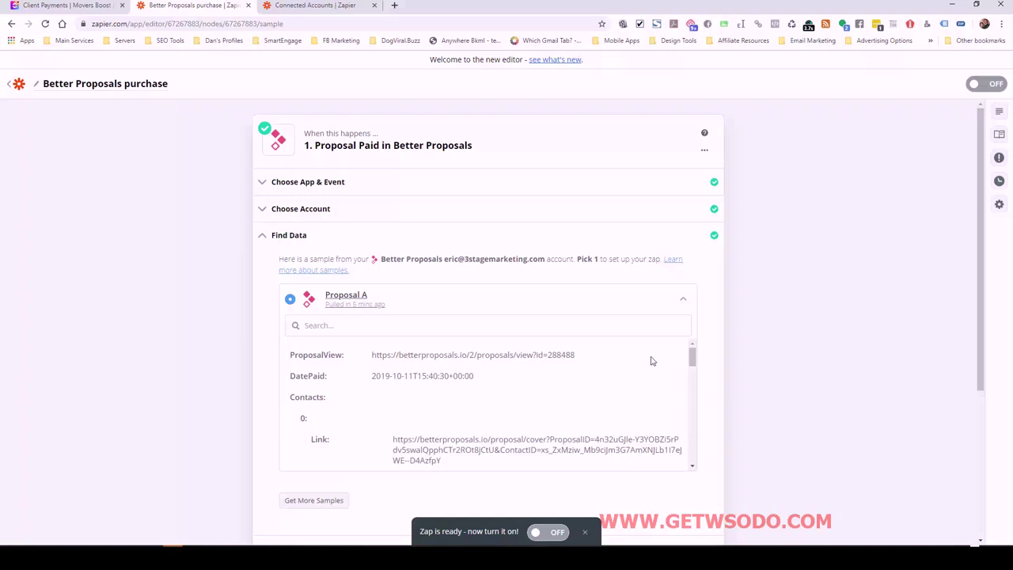
{"action": "mouse_move", "coordinate": [692, 355]}
{"action": "left_mouse_down"}
{"action": "mouse_move", "coordinate": [692, 398]}
{"action": "mouse_move", "coordinate": [677, 344]}
{"action": "left_mouse_up"}
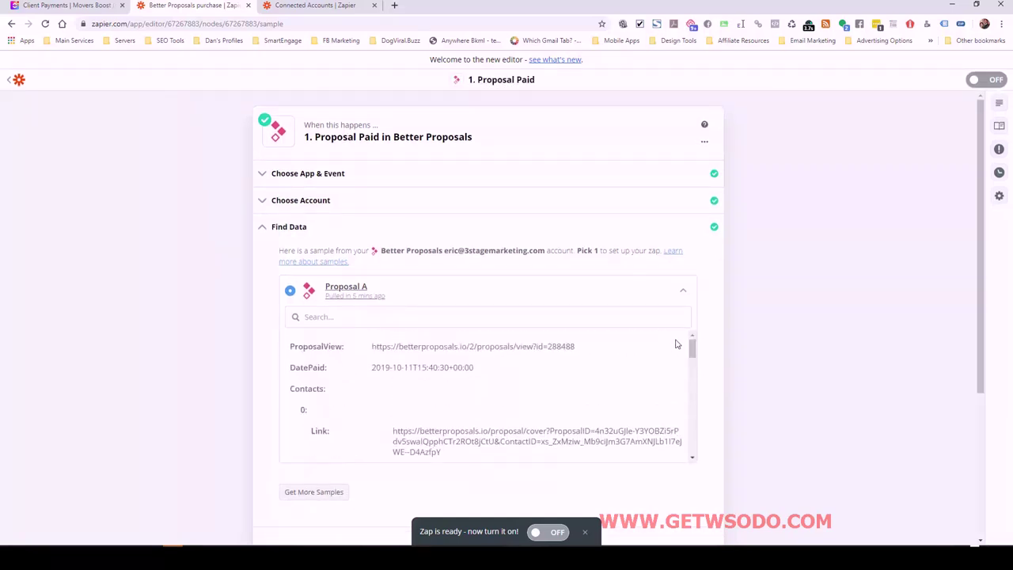
{"action": "left_click", "coordinate": [507, 292]}
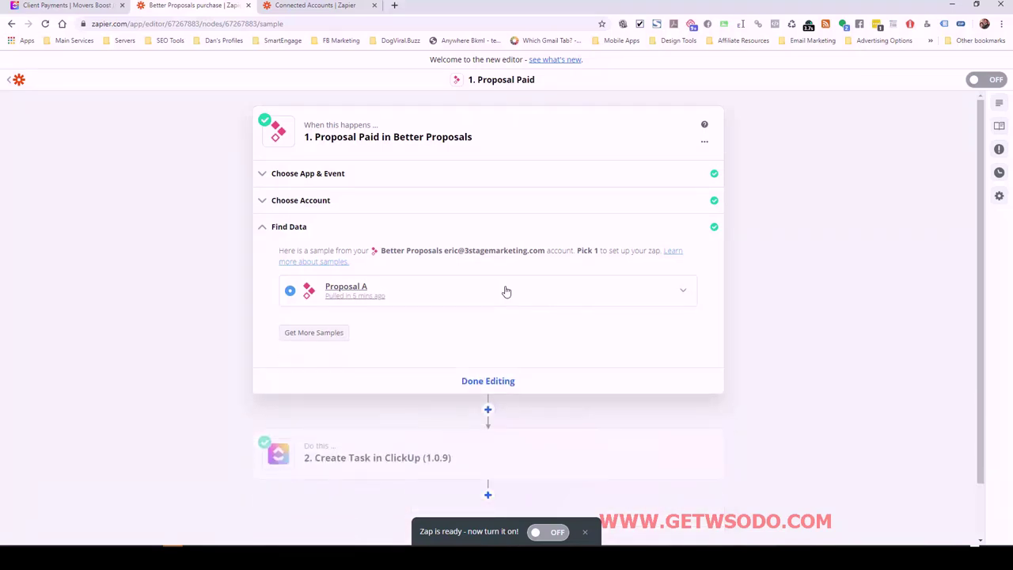
{"action": "left_click", "coordinate": [488, 382]}
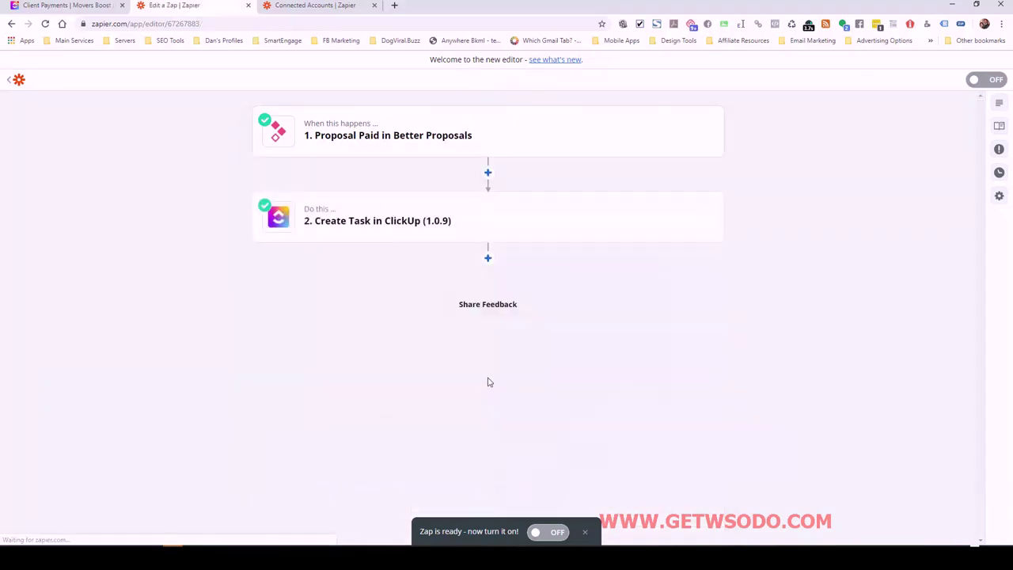
Review the ClickUp Create Task action's app, event, account and its team, space, project and list settings.
{"action": "left_click", "coordinate": [373, 222]}
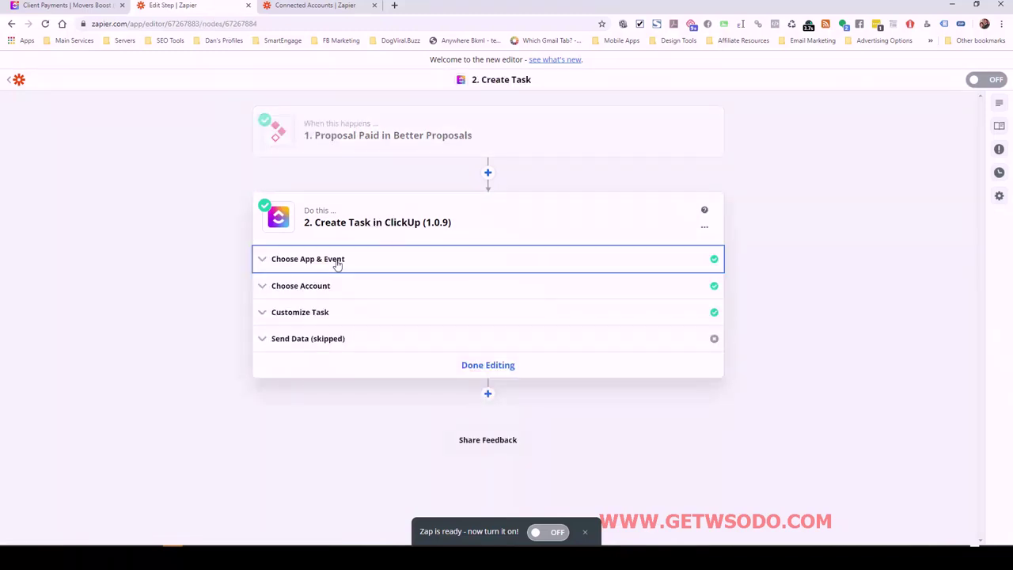
{"action": "left_click", "coordinate": [337, 262]}
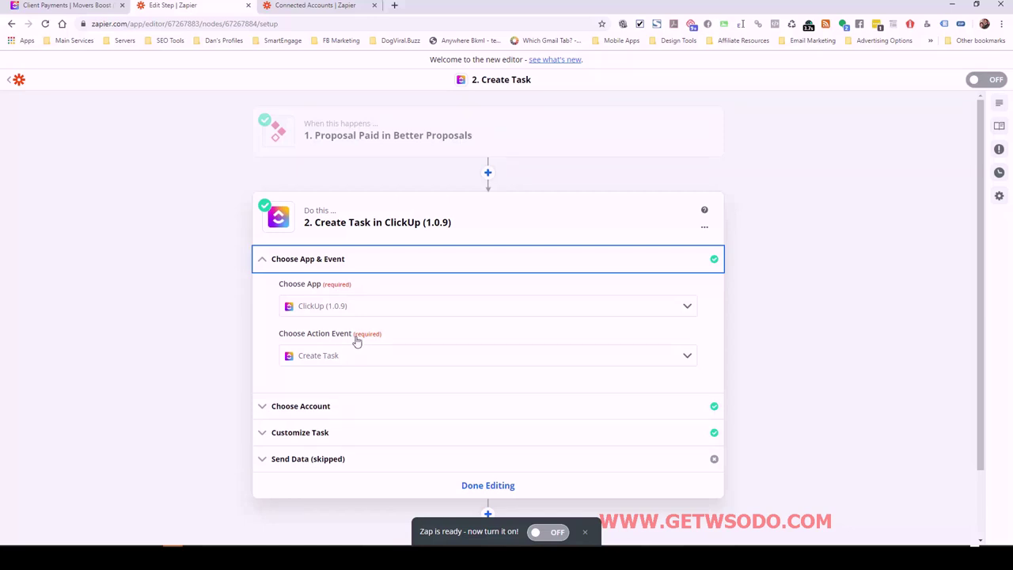
{"action": "left_click", "coordinate": [446, 411]}
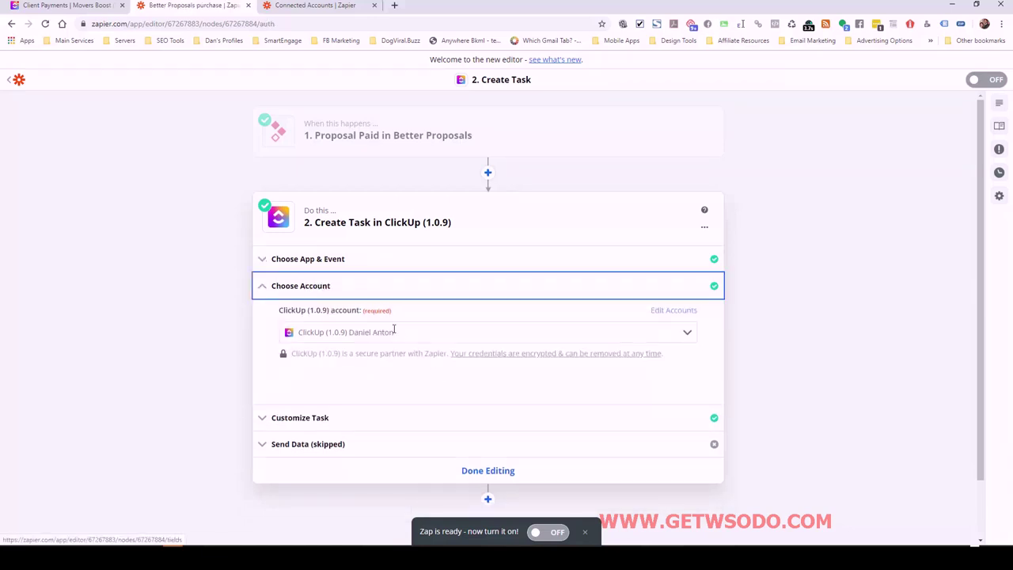
{"action": "left_click", "coordinate": [418, 420]}
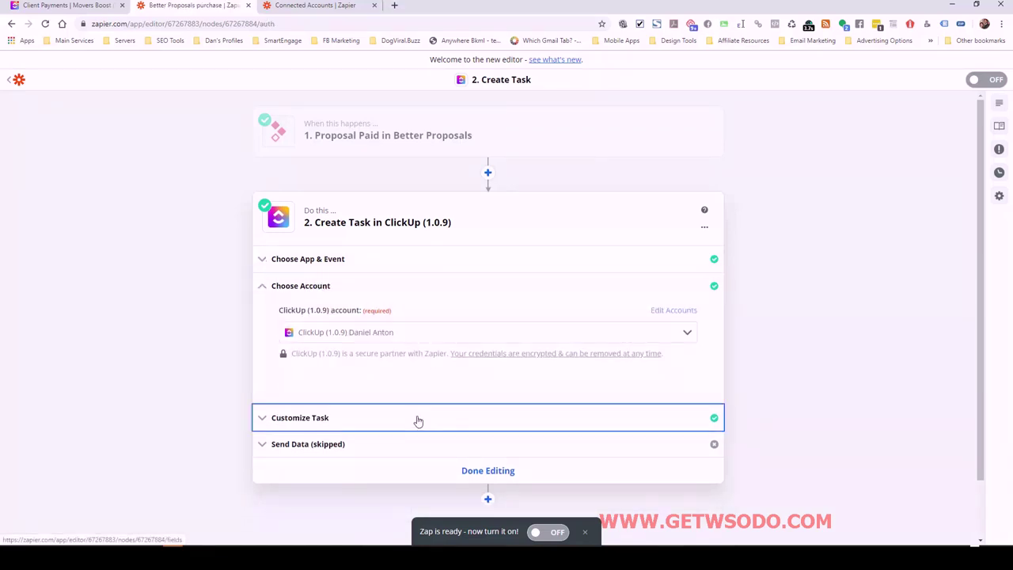
{"action": "scroll", "coordinate": [529, 326], "scroll_direction": "down", "scroll_amount": 3}
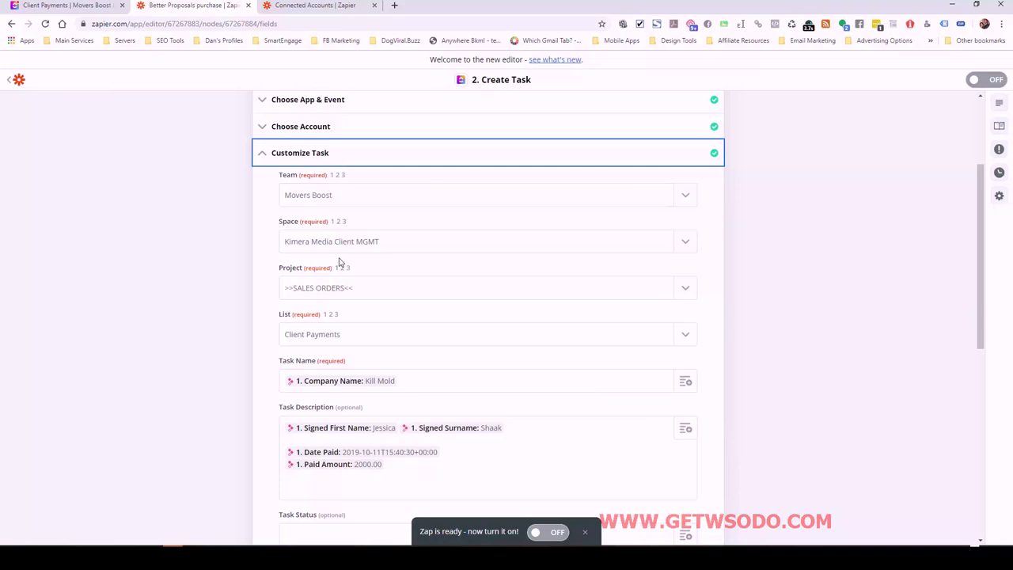
{"action": "scroll", "coordinate": [288, 190], "scroll_direction": "down", "scroll_amount": 1}
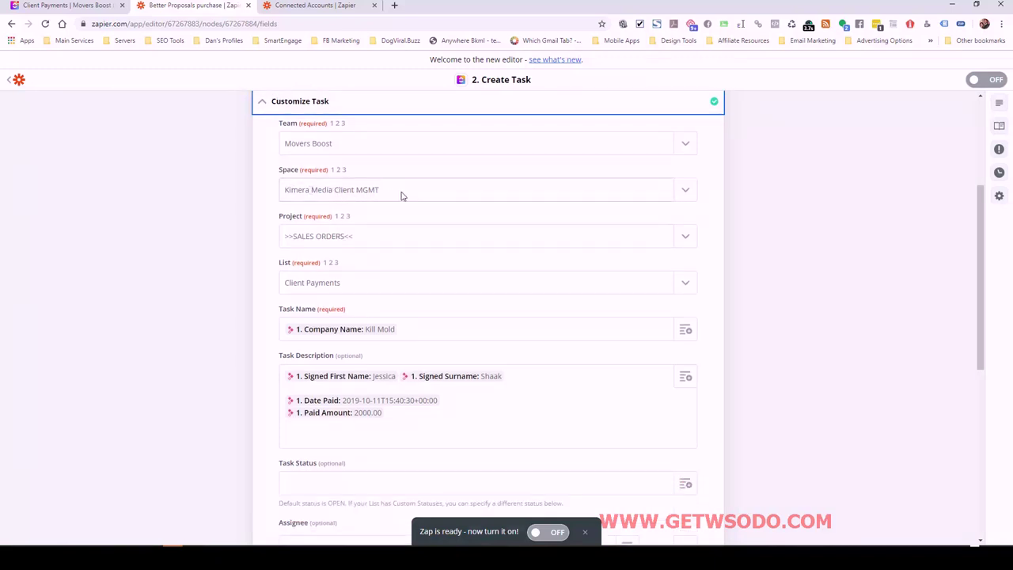
{"action": "scroll", "coordinate": [379, 200], "scroll_direction": "down", "scroll_amount": 1}
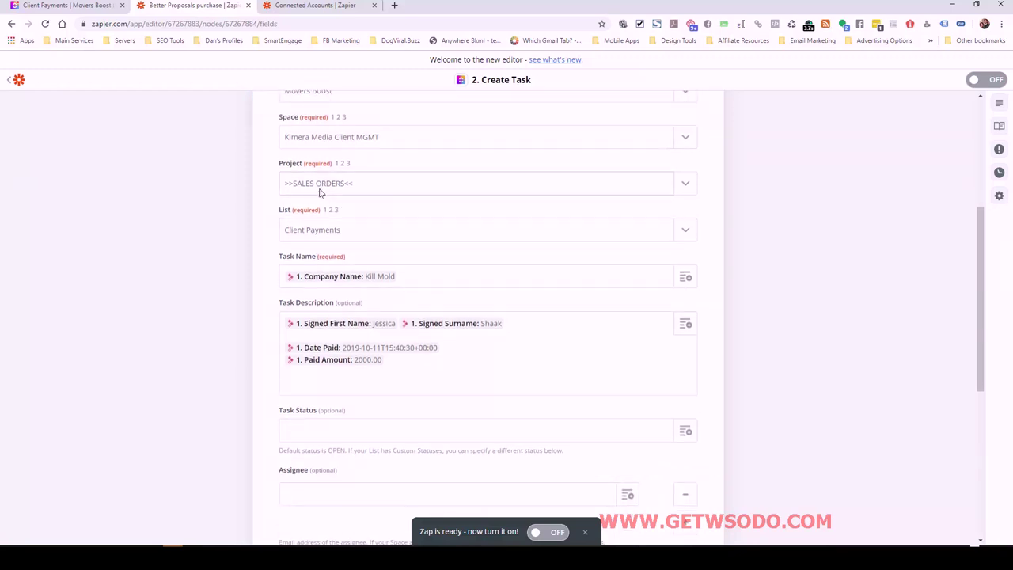
Compare the action's project, list and task name settings in Zapier with the >>SALES ORDERS<< folder and Client Payments list in ClickUp.
{"action": "left_click", "coordinate": [107, 7]}
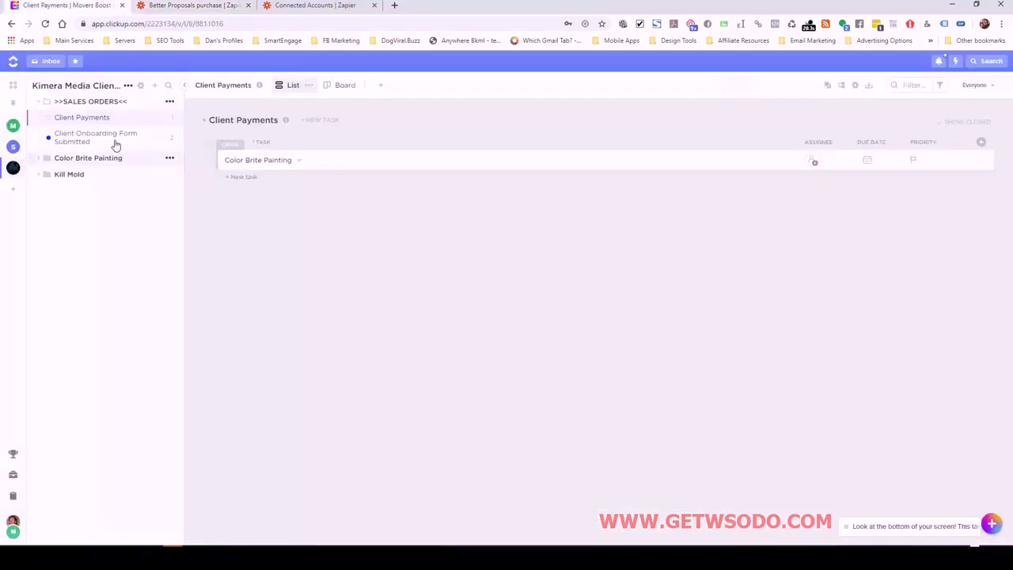
{"action": "left_click", "coordinate": [39, 103]}
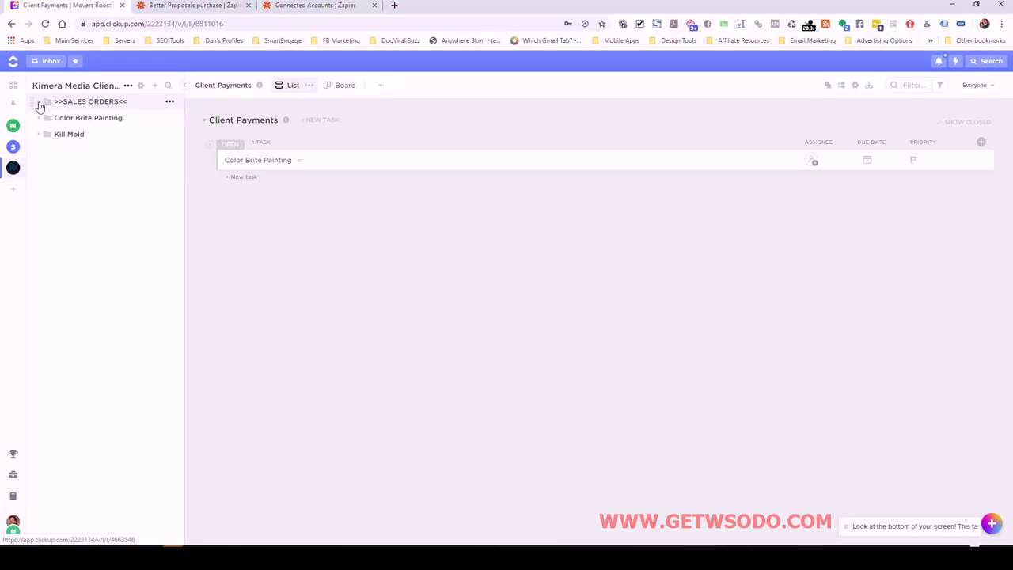
{"action": "left_click", "coordinate": [39, 103]}
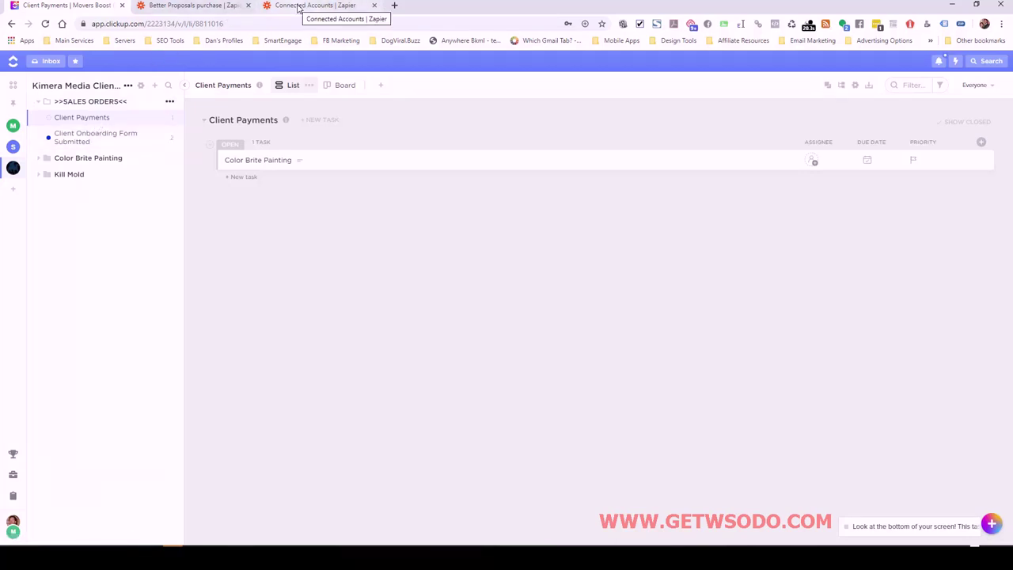
{"action": "left_click", "coordinate": [201, 7]}
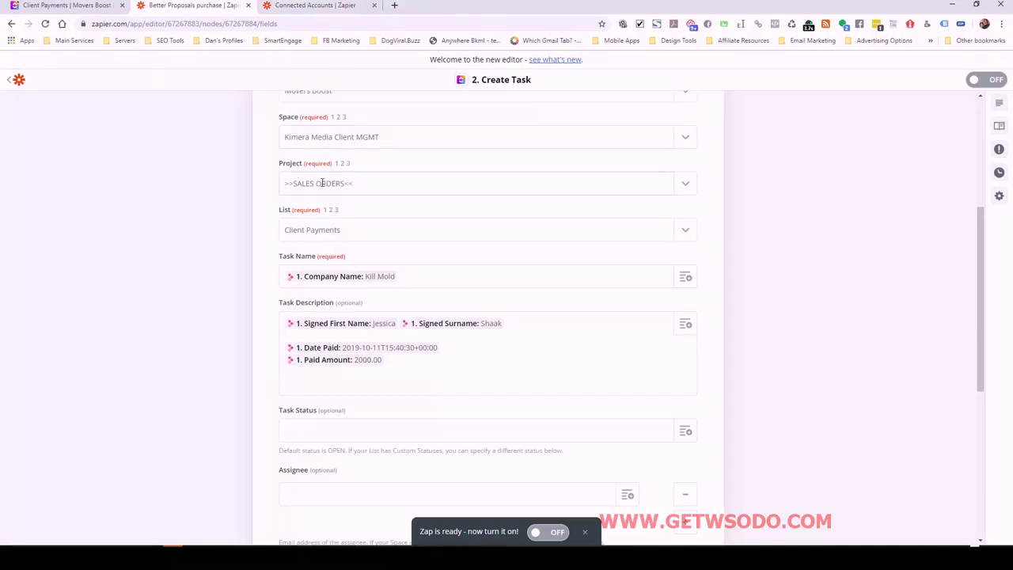
{"action": "left_click", "coordinate": [99, 8]}
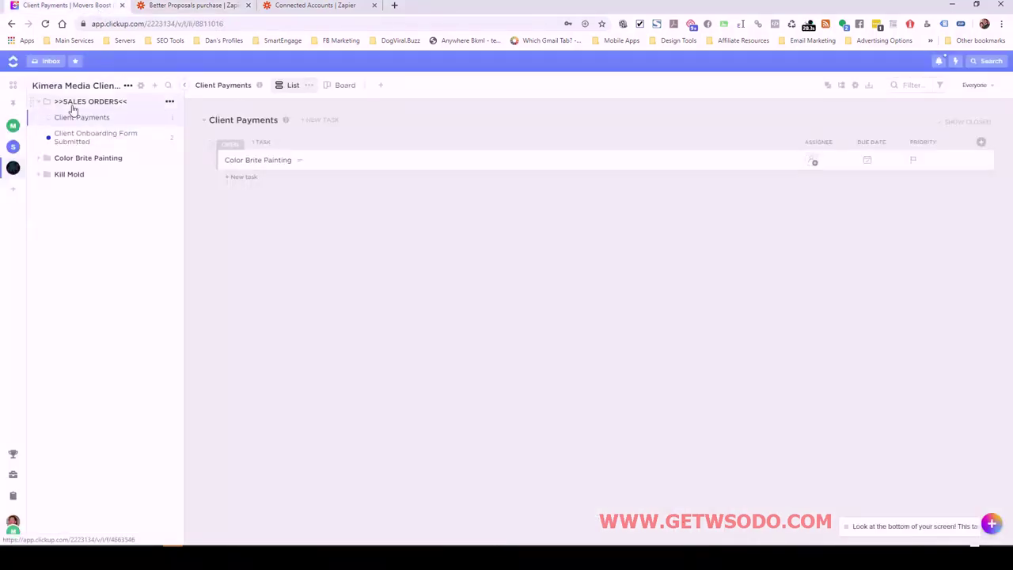
{"action": "left_click", "coordinate": [175, 9]}
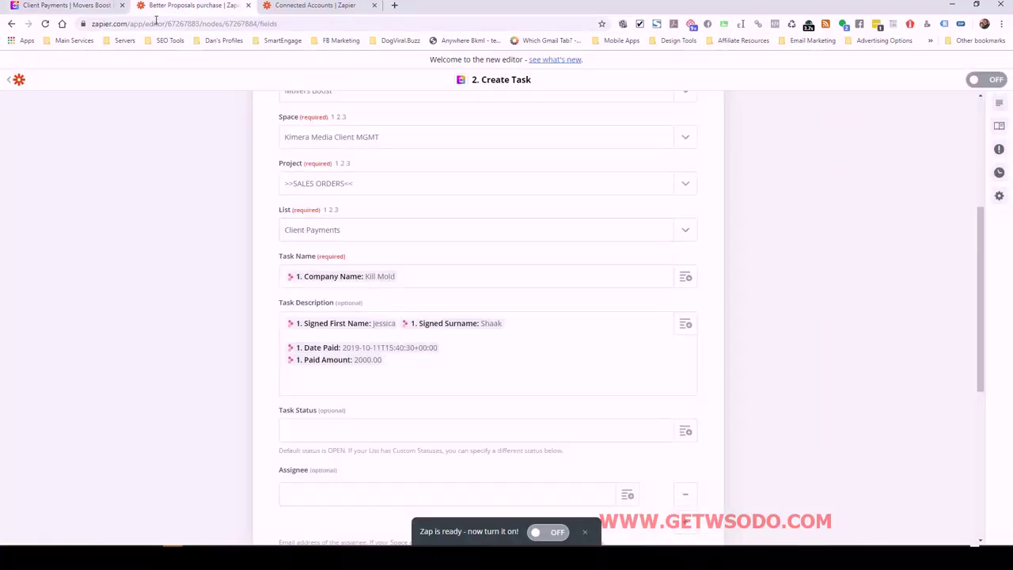
{"action": "left_click", "coordinate": [95, 9]}
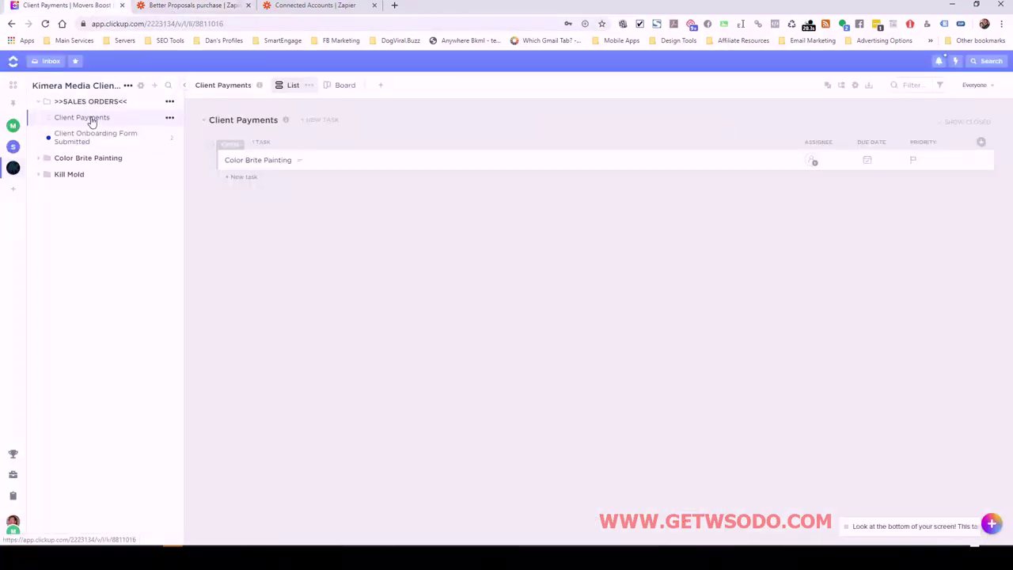
{"action": "left_click", "coordinate": [186, 6]}
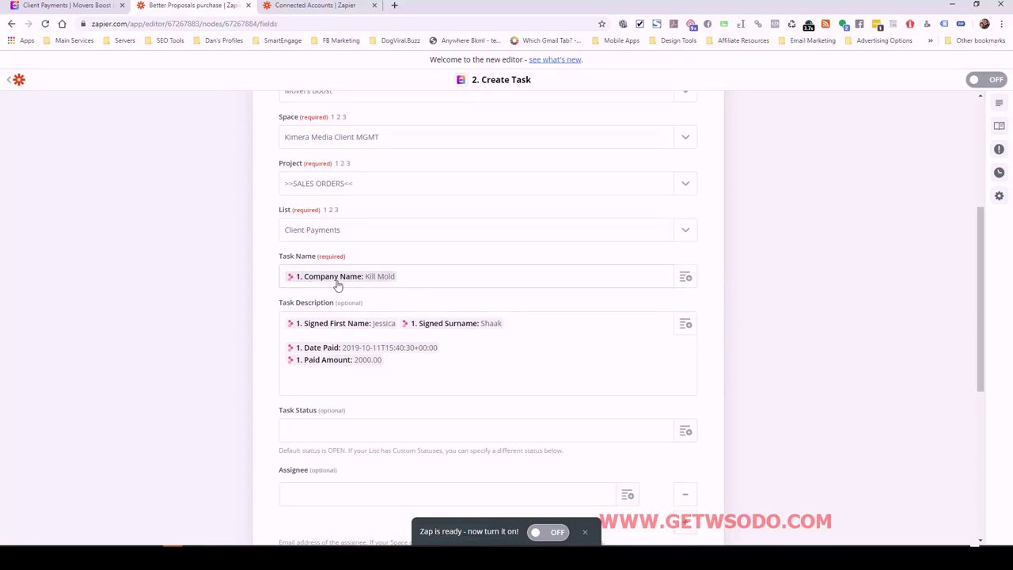
{"action": "left_click", "coordinate": [87, 6]}
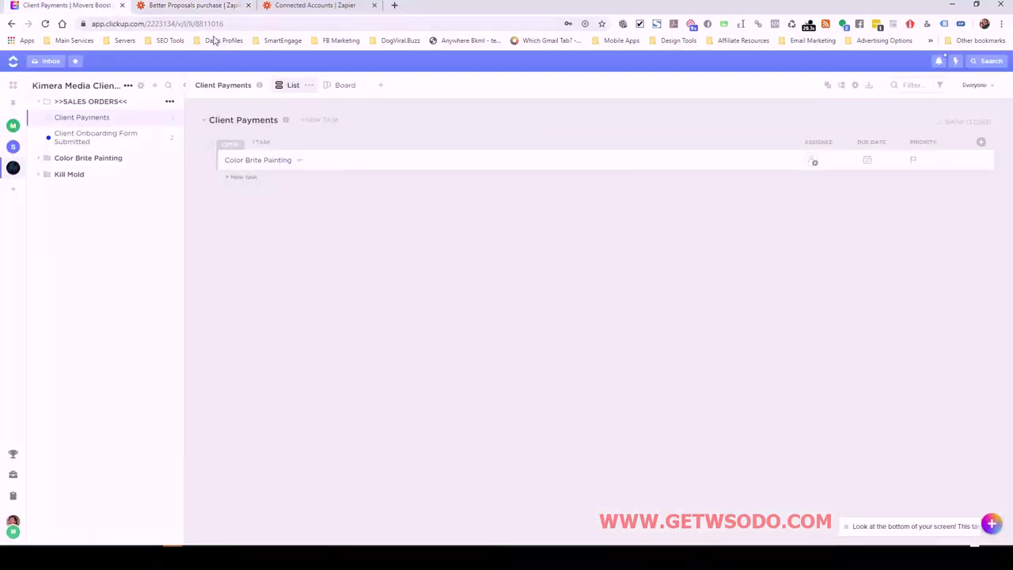
{"action": "left_click", "coordinate": [192, 8]}
Examine the action's task description mapping and the optional status, assignee, priority and due date fields.
{"action": "left_click", "coordinate": [398, 330]}
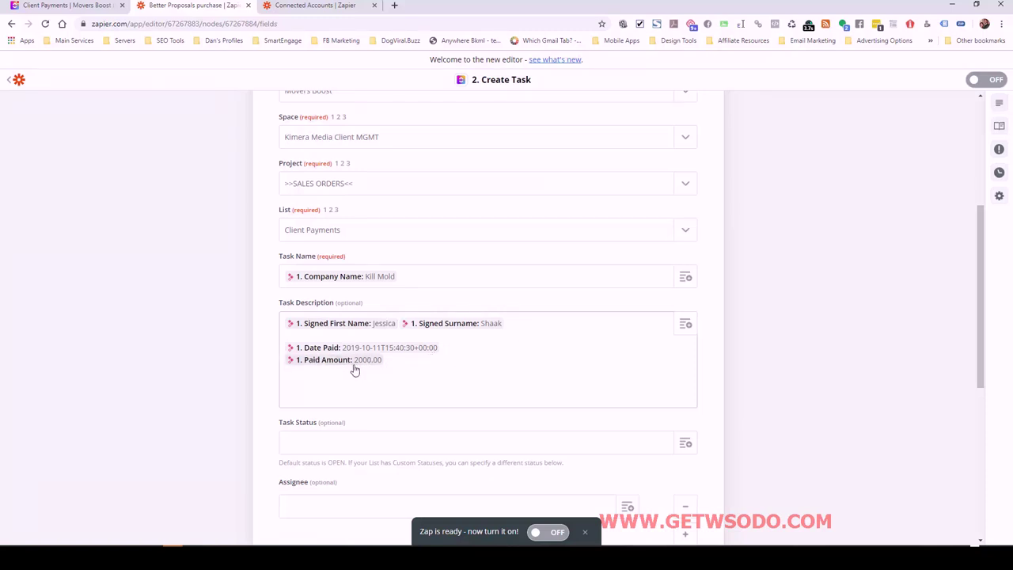
{"action": "scroll", "coordinate": [411, 377], "scroll_direction": "down", "scroll_amount": 1}
{"action": "scroll", "coordinate": [388, 364], "scroll_direction": "down", "scroll_amount": 2}
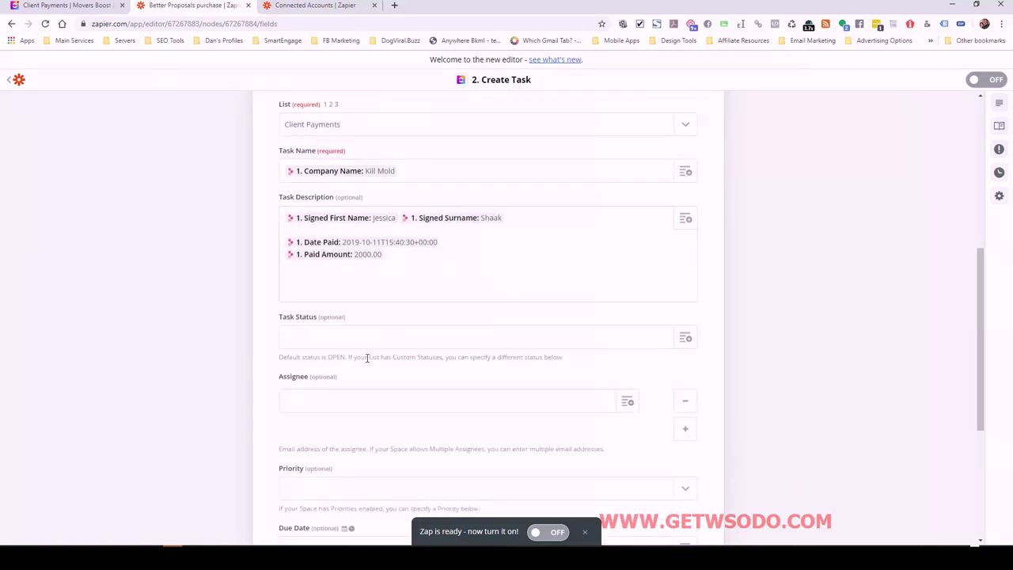
{"action": "scroll", "coordinate": [365, 341], "scroll_direction": "down", "scroll_amount": 2}
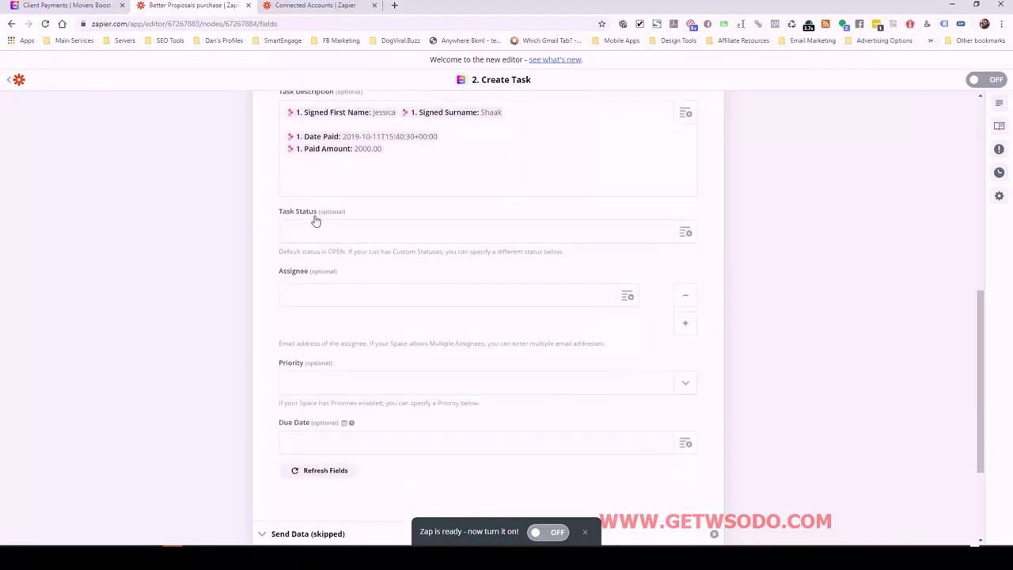
{"action": "scroll", "coordinate": [420, 294], "scroll_direction": "down", "scroll_amount": 2}
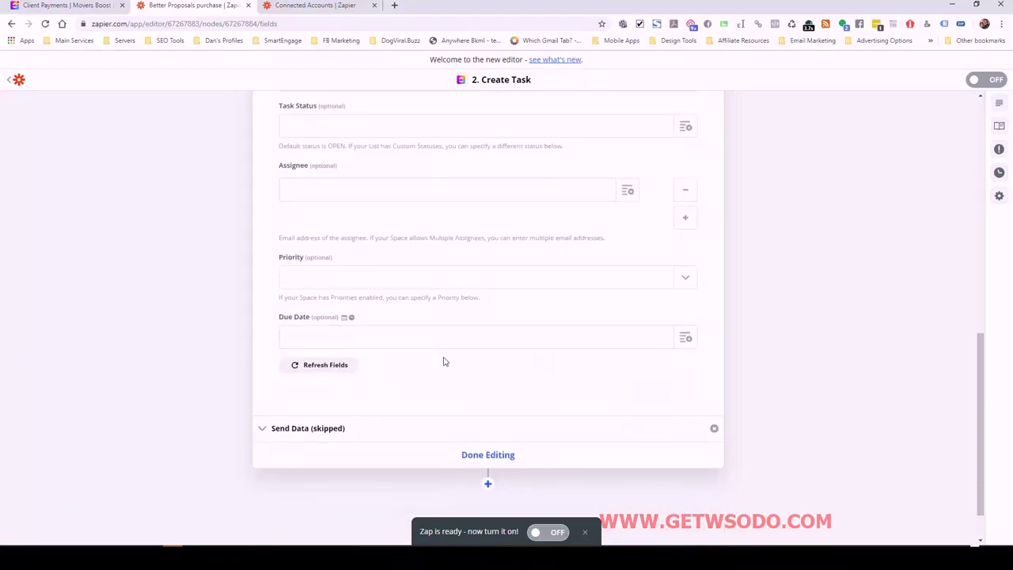
{"action": "scroll", "coordinate": [360, 376], "scroll_direction": "down", "scroll_amount": 1}
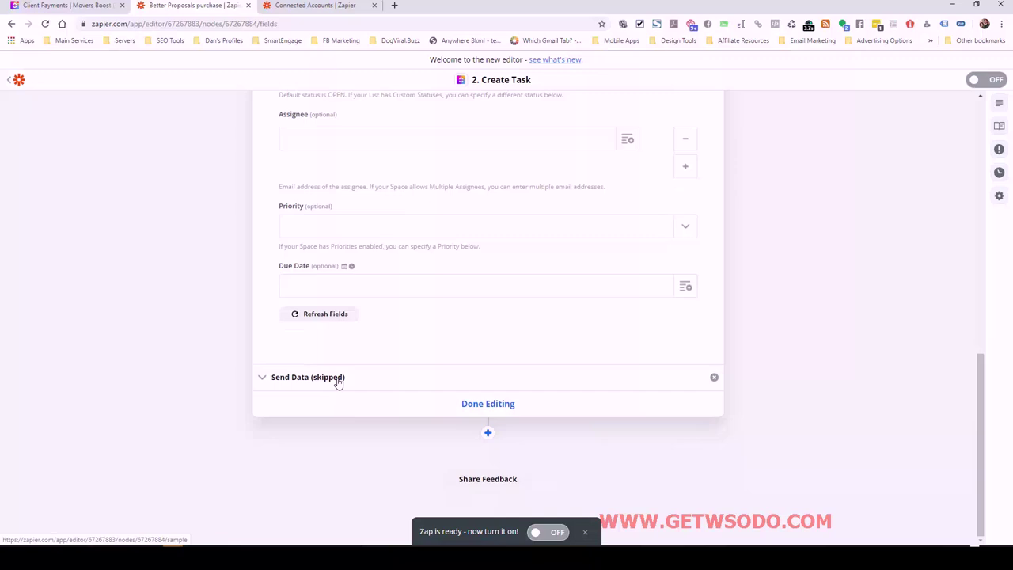
Check the skipped Send Data section and send a test task to ClickUp with test and continue.
{"action": "left_click", "coordinate": [317, 379]}
{"action": "scroll", "coordinate": [363, 353], "scroll_direction": "down", "scroll_amount": 3}
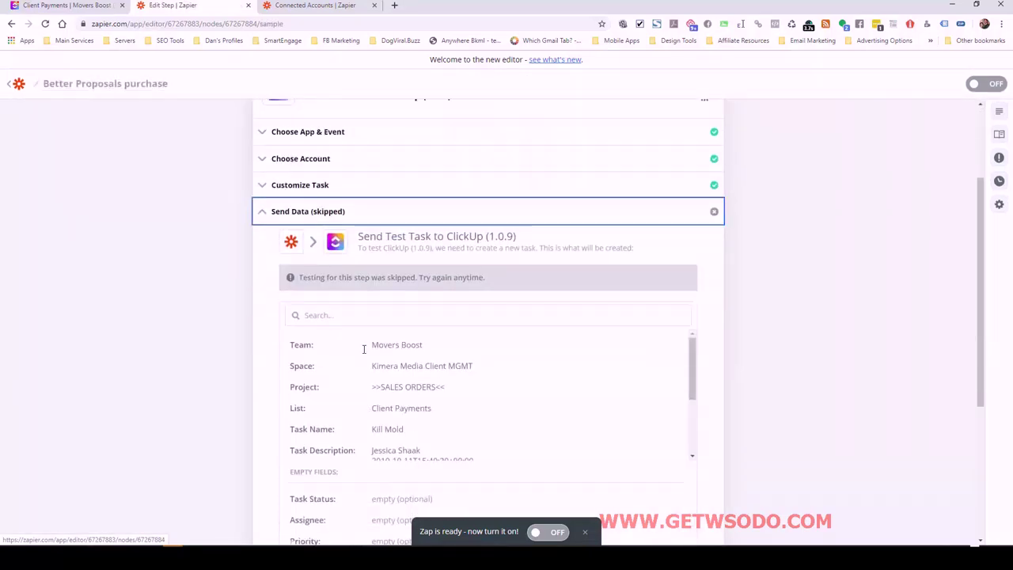
{"action": "scroll", "coordinate": [456, 329], "scroll_direction": "down", "scroll_amount": 1}
{"action": "scroll", "coordinate": [456, 329], "scroll_direction": "down", "scroll_amount": 2}
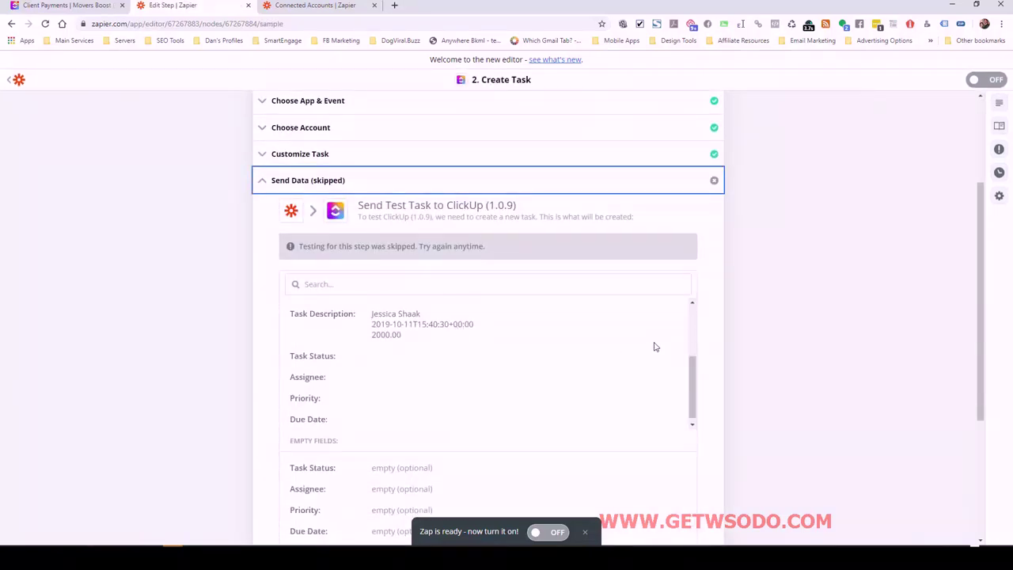
{"action": "scroll", "coordinate": [721, 351], "scroll_direction": "down", "scroll_amount": 3}
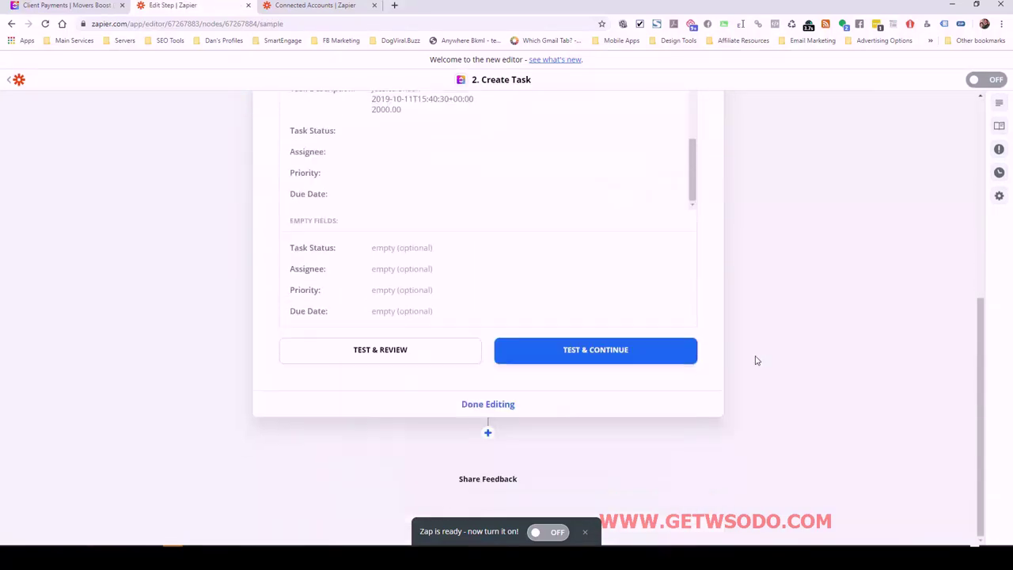
{"action": "left_click", "coordinate": [573, 351]}
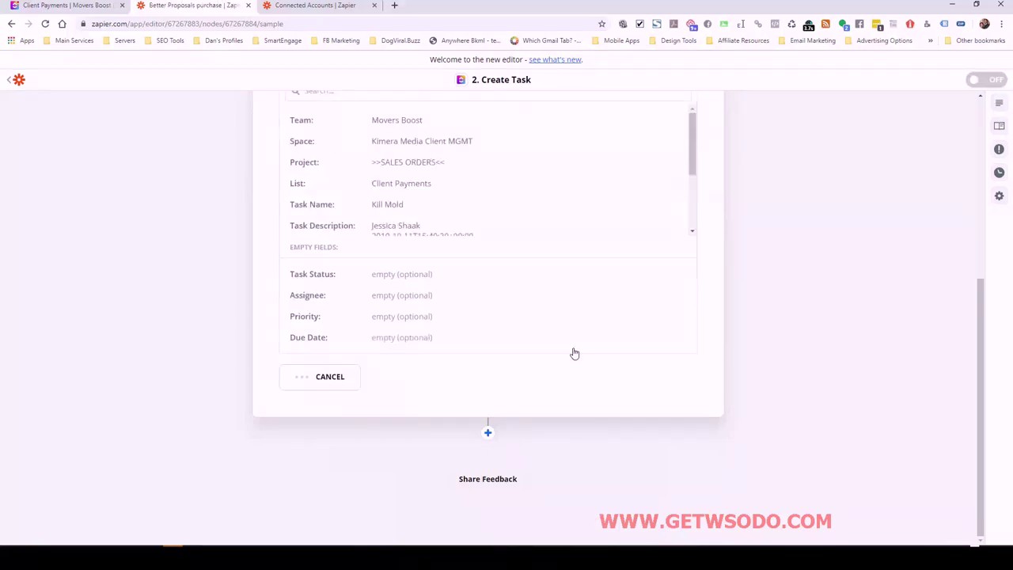
Switch to ClickUp, check the Kill Mold task's description in the Client Payments list, and close the task.
{"action": "left_click", "coordinate": [79, 6]}
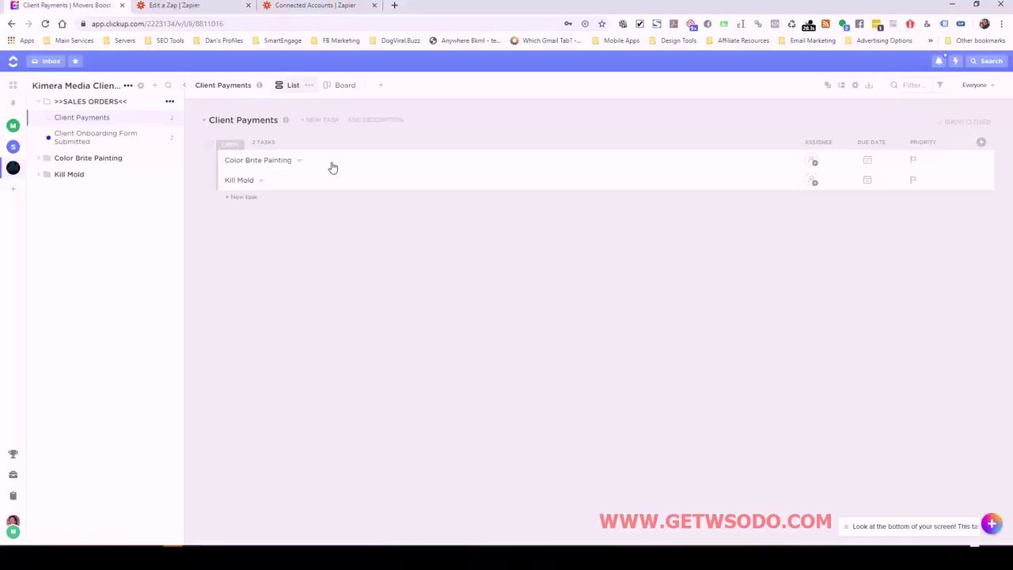
{"action": "left_click", "coordinate": [241, 180]}
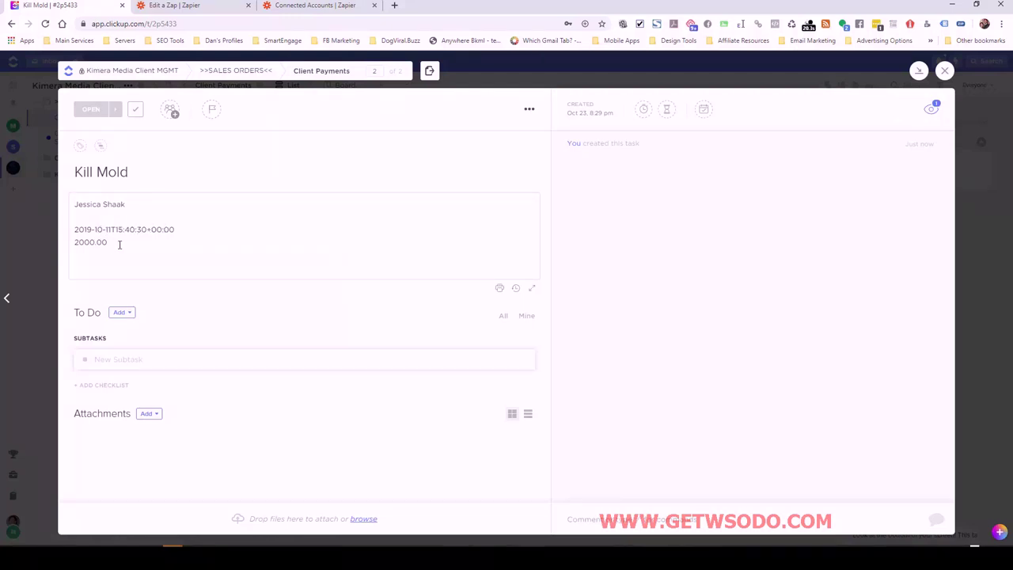
{"action": "left_click", "coordinate": [167, 245]}
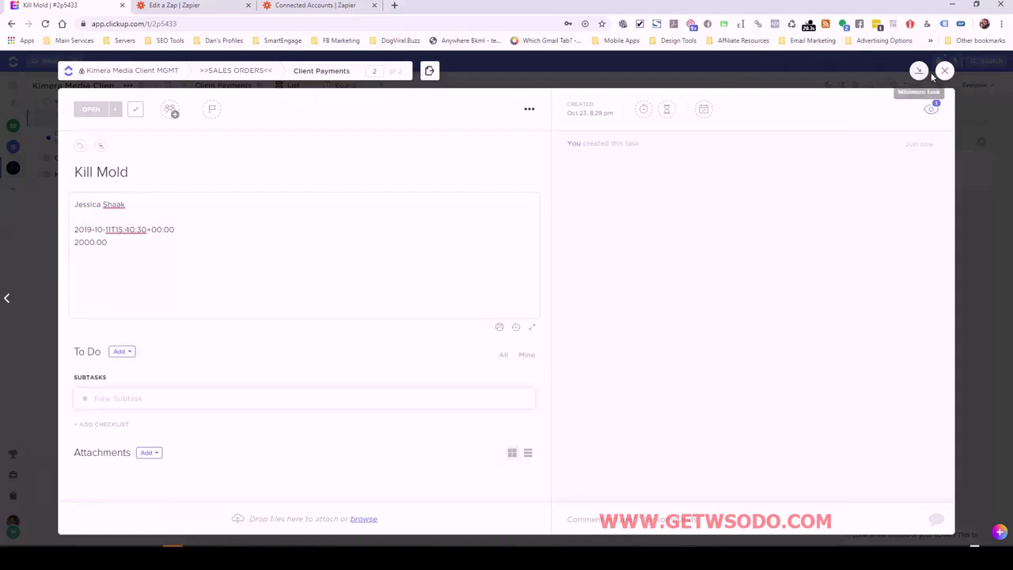
{"action": "left_click", "coordinate": [944, 70]}
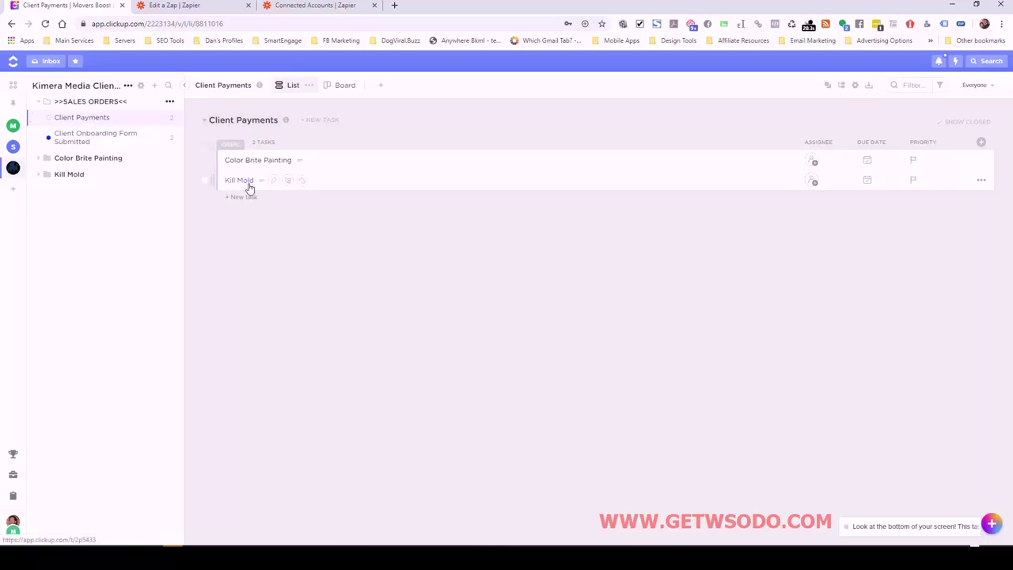
Turn on the Better Proposals purchase Zap in Zapier and return to the Client Payments list in ClickUp.
{"action": "left_click", "coordinate": [209, 8]}
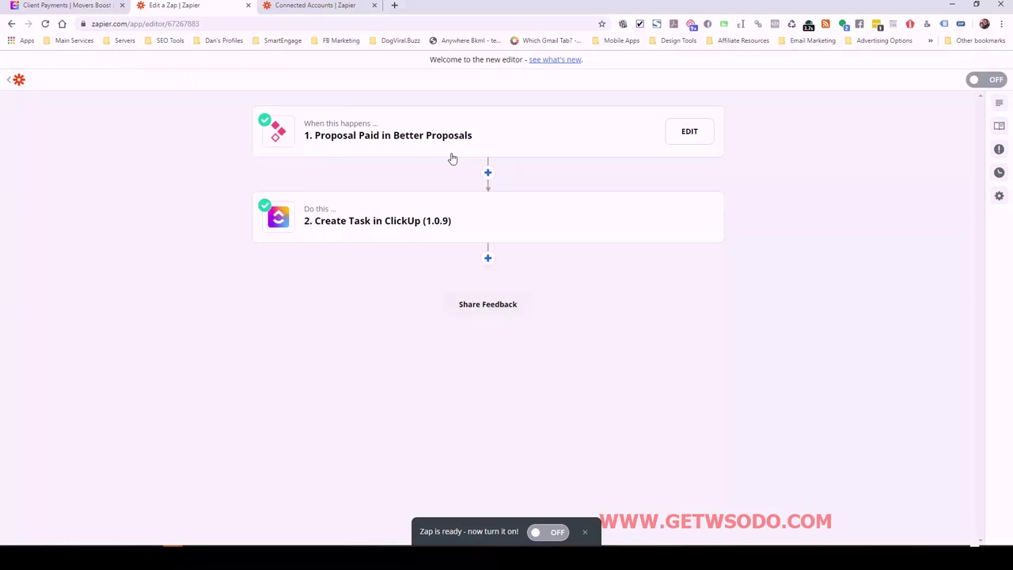
{"action": "left_click", "coordinate": [543, 537]}
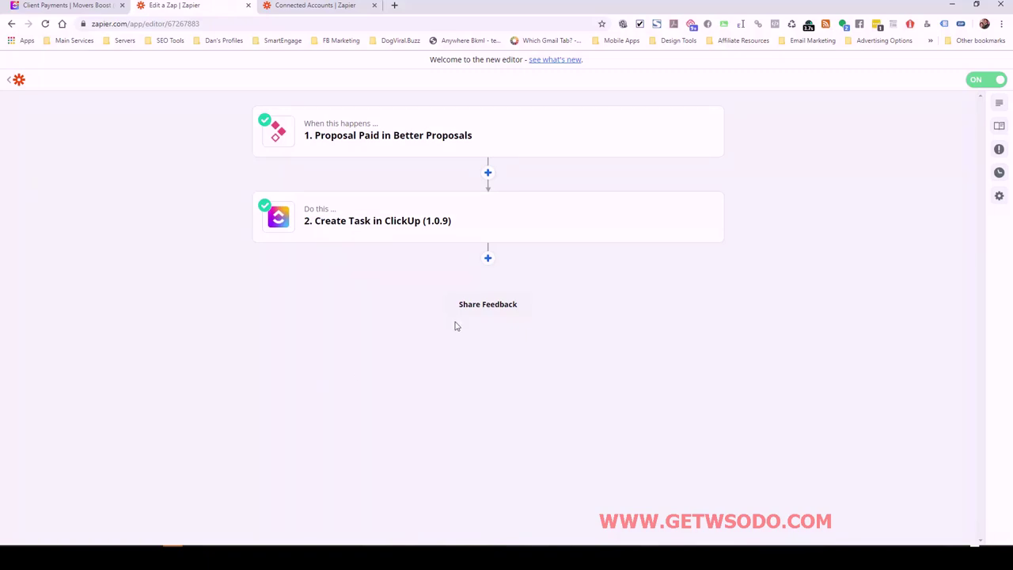
{"action": "mouse_move", "coordinate": [371, 141]}
{"action": "left_click", "coordinate": [95, 14]}
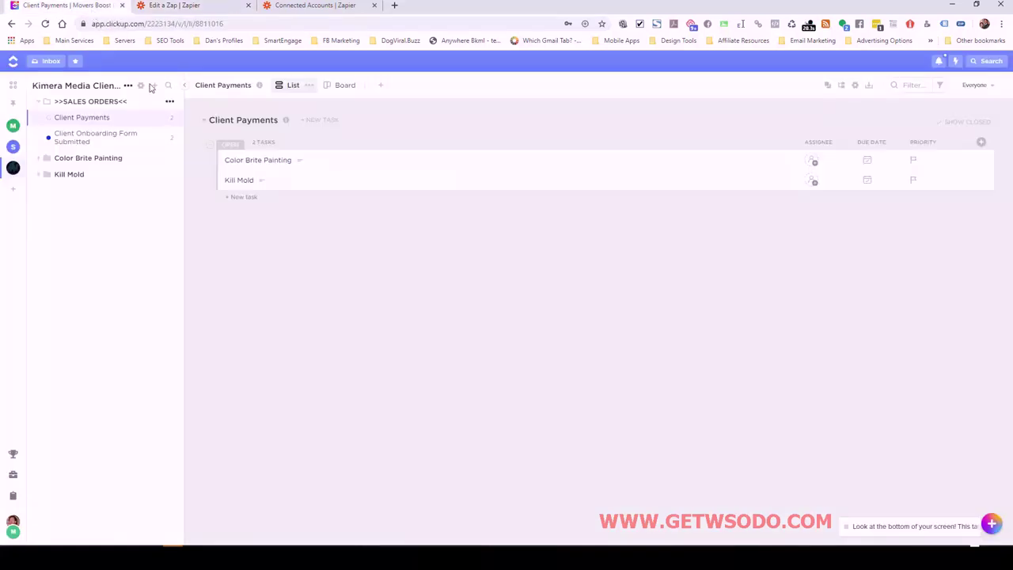